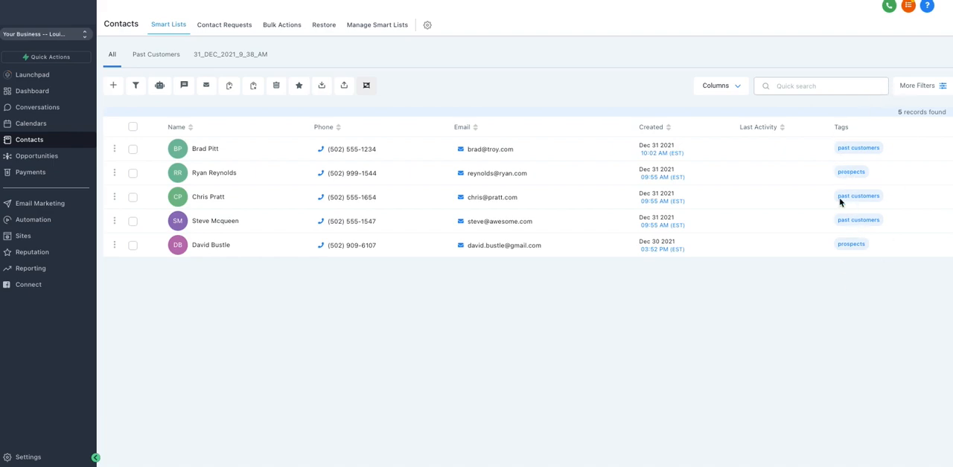
- Select all the contacts in the All smart list
{"action": "left_click", "coordinate": [132, 150]}
{"action": "left_click", "coordinate": [133, 173]}
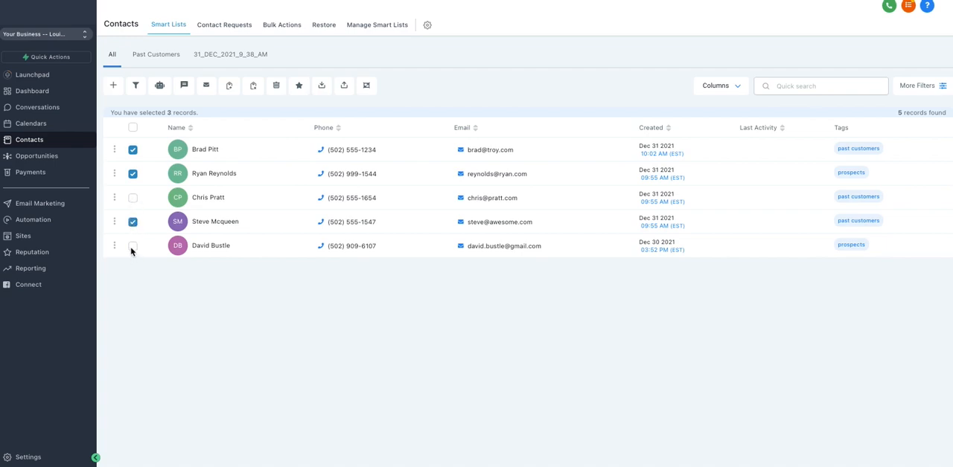
{"action": "left_click", "coordinate": [133, 128]}
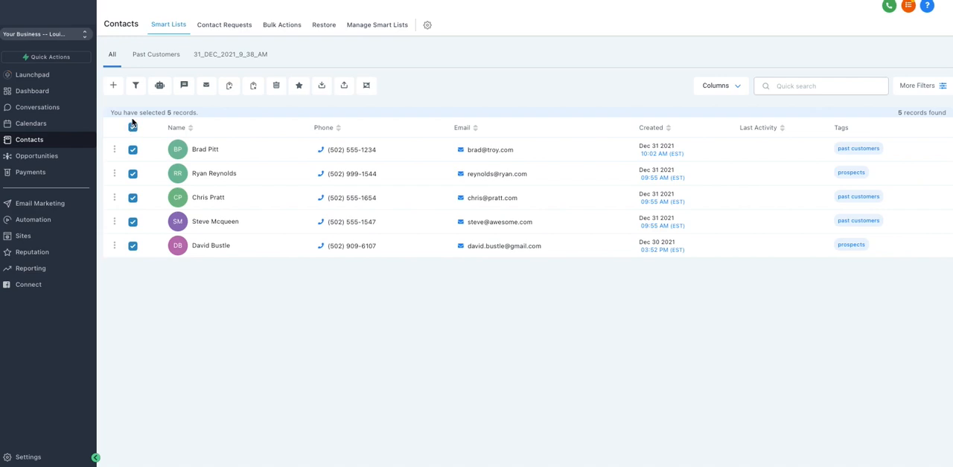
- Open the bulk SMS form for the selected contacts, view its sending options, and close it without sending
{"action": "left_click", "coordinate": [183, 86]}
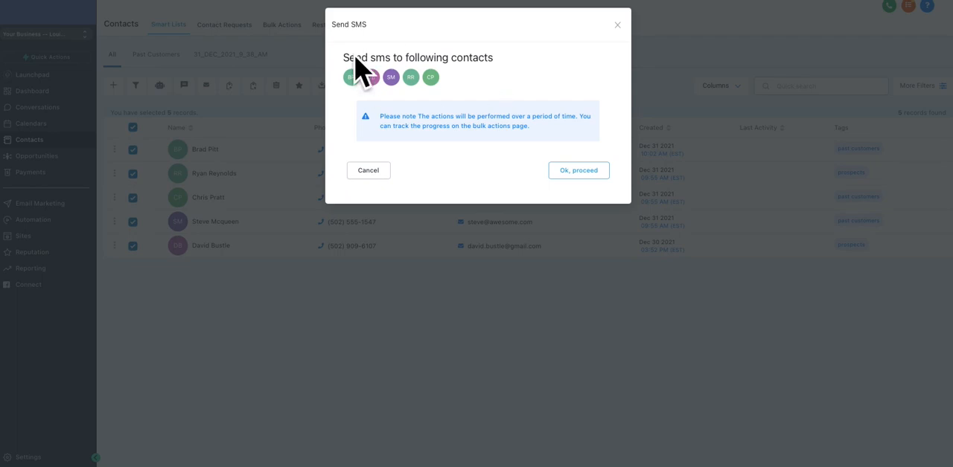
{"action": "left_click", "coordinate": [579, 171]}
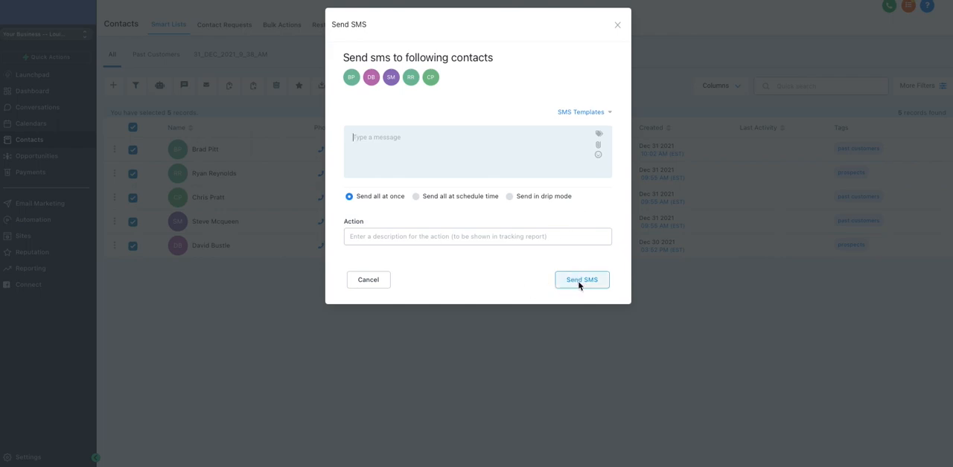
{"action": "left_click", "coordinate": [616, 26]}
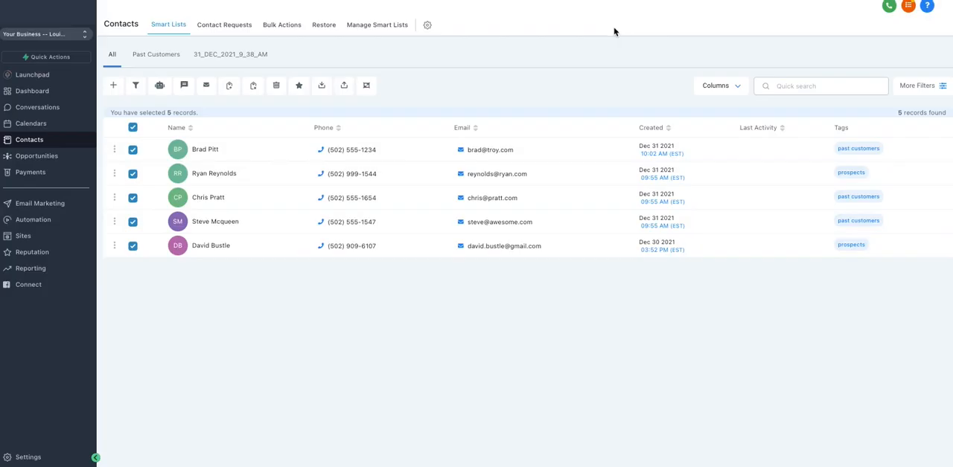
- Open the bulk email form for the selected contacts, check its email templates, and close it without sending
{"action": "left_click", "coordinate": [207, 86]}
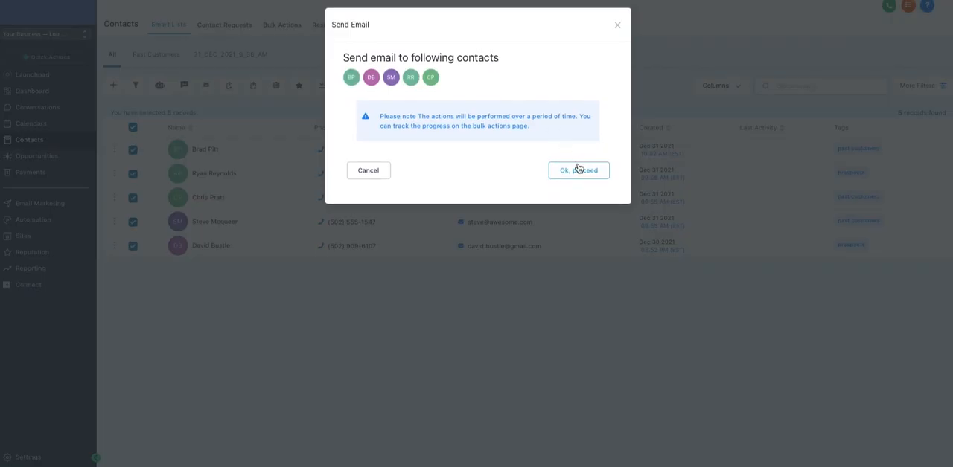
{"action": "left_click", "coordinate": [578, 170]}
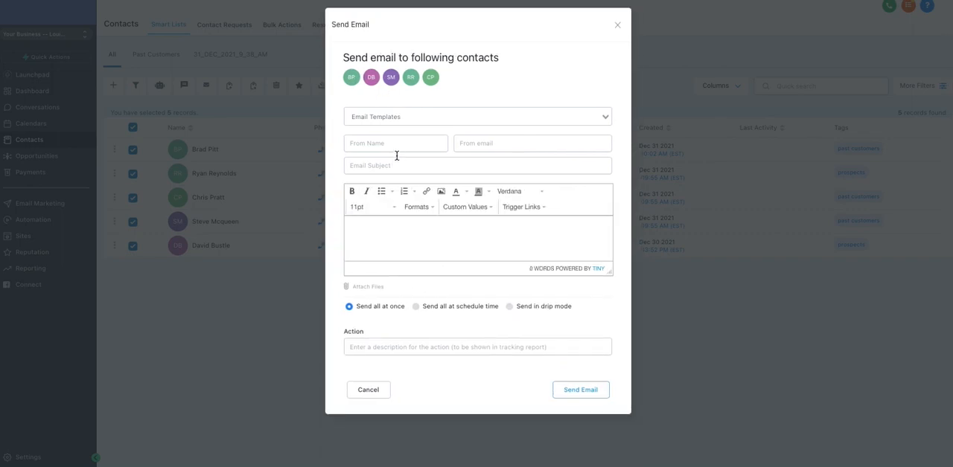
{"action": "left_click", "coordinate": [416, 117]}
{"action": "left_click", "coordinate": [467, 95]}
{"action": "left_click", "coordinate": [616, 26]}
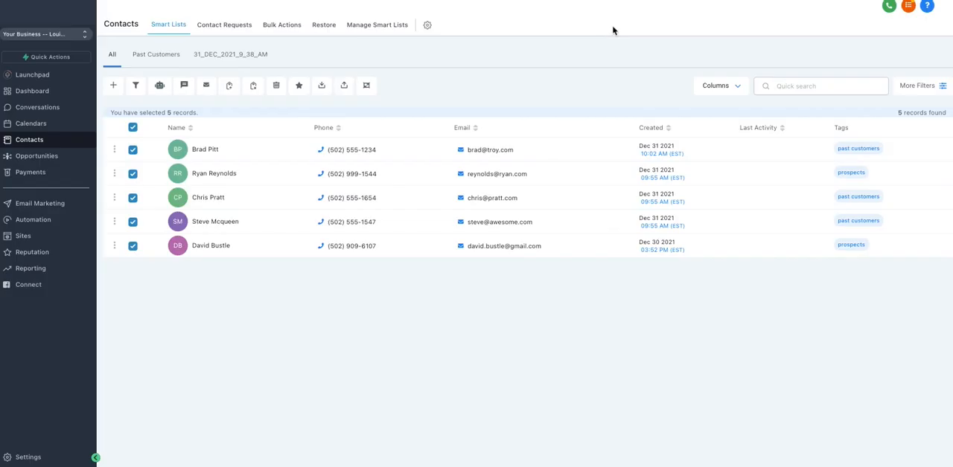
- Create a new marketing email from the Membership Welcome Email template
{"action": "left_click", "coordinate": [41, 211]}
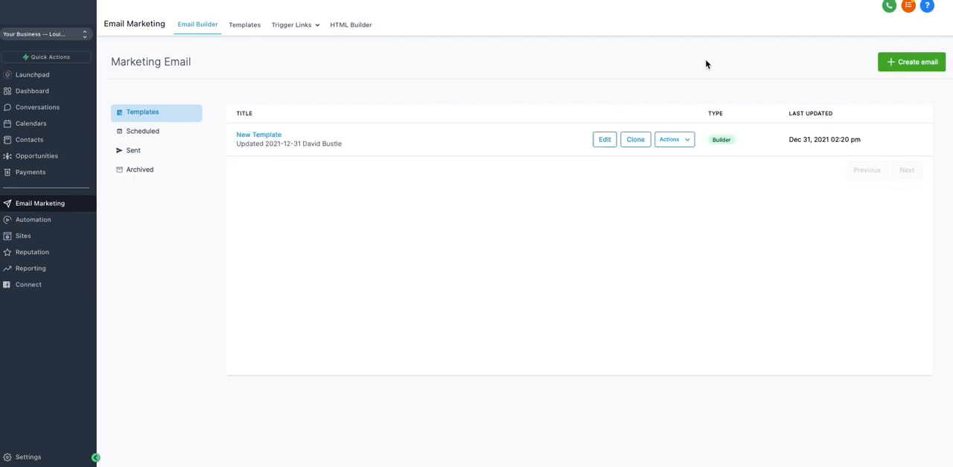
{"action": "left_click", "coordinate": [907, 65]}
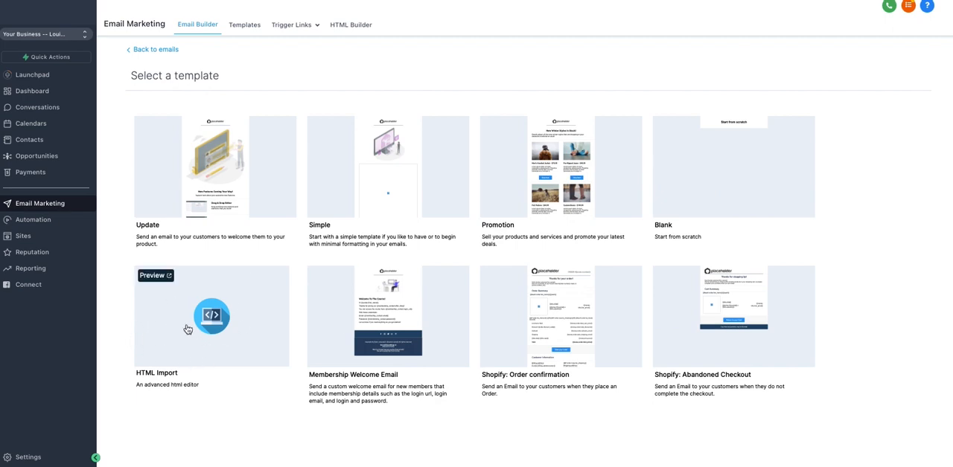
{"action": "left_click", "coordinate": [433, 302]}
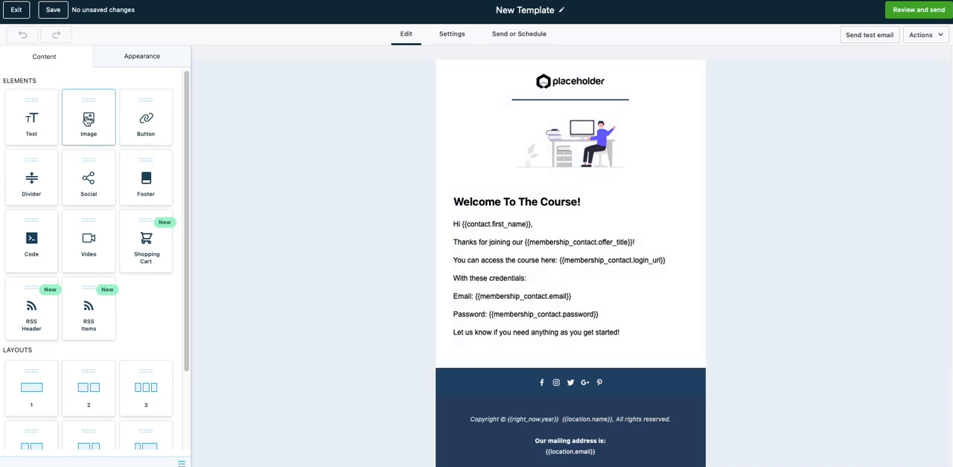
- Insert an image block above the "Welcome To The Course!" heading and look at its media upload options without uploading a file
{"action": "left_click_drag", "start_coordinate": [89, 125], "coordinate": [557, 196]}
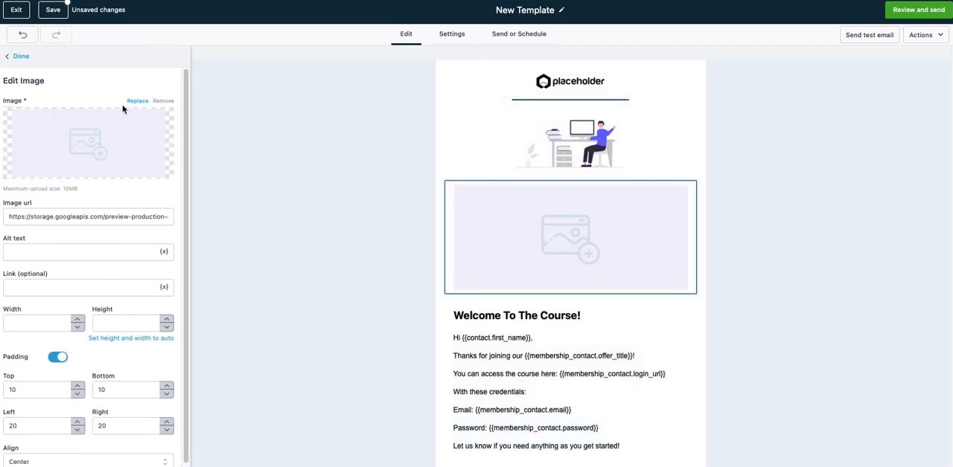
{"action": "left_click", "coordinate": [92, 145]}
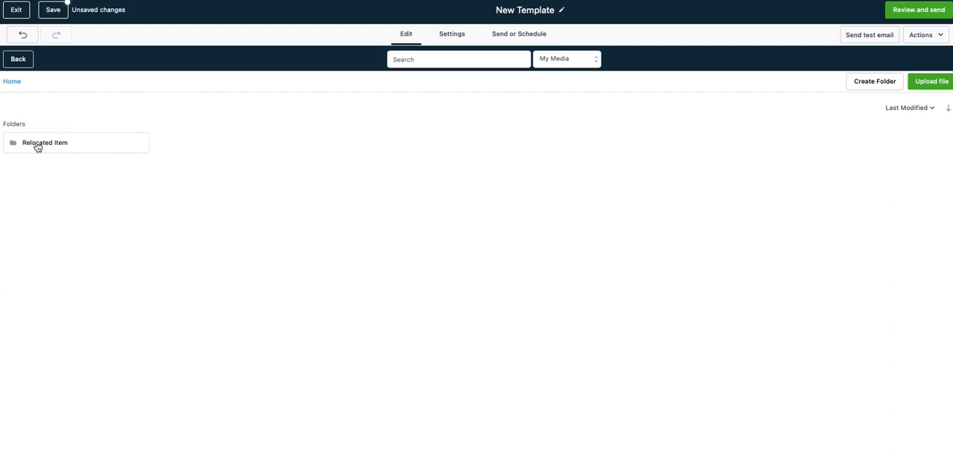
{"action": "left_click", "coordinate": [925, 84]}
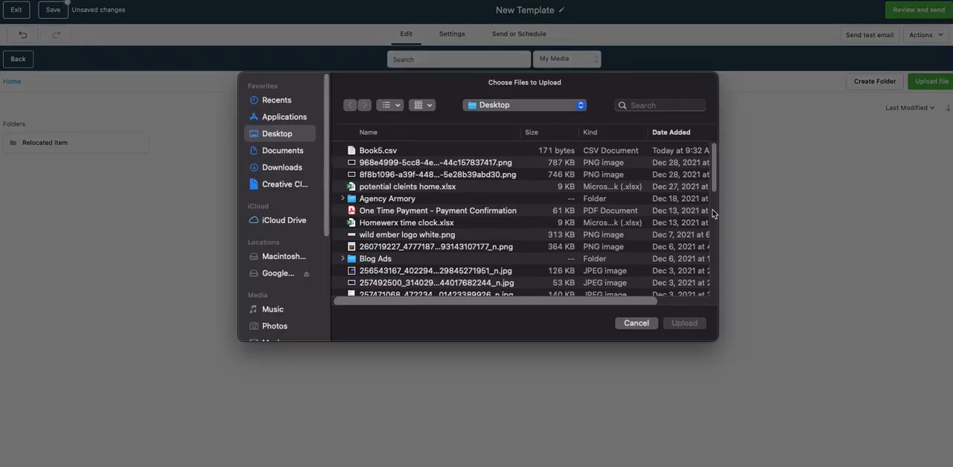
{"action": "left_click", "coordinate": [633, 323]}
{"action": "left_click", "coordinate": [16, 60]}
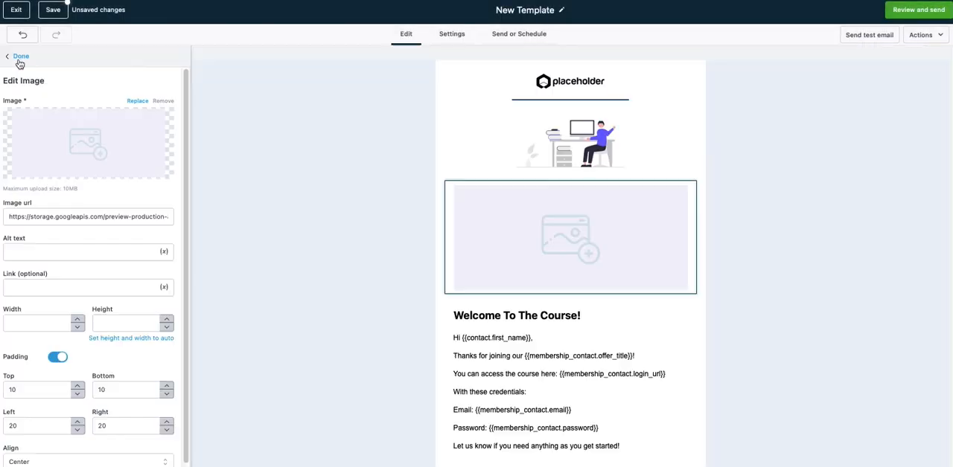
{"action": "left_click", "coordinate": [19, 57]}
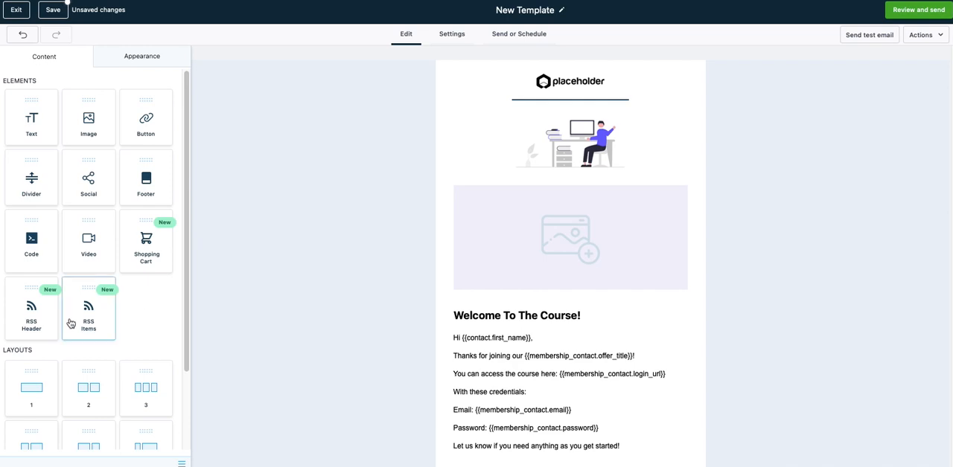
- Add a two-column layout between the welcome text and the social icons footer
{"action": "scroll", "coordinate": [104, 321], "scroll_direction": "down", "scroll_amount": 1}
{"action": "scroll", "coordinate": [104, 321], "scroll_direction": "down", "scroll_amount": 2}
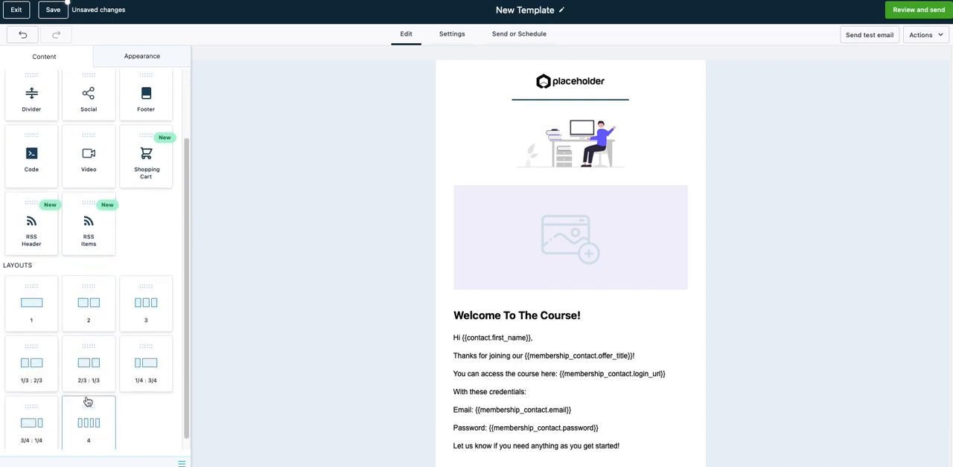
{"action": "left_click_drag", "start_coordinate": [91, 303], "coordinate": [506, 306]}
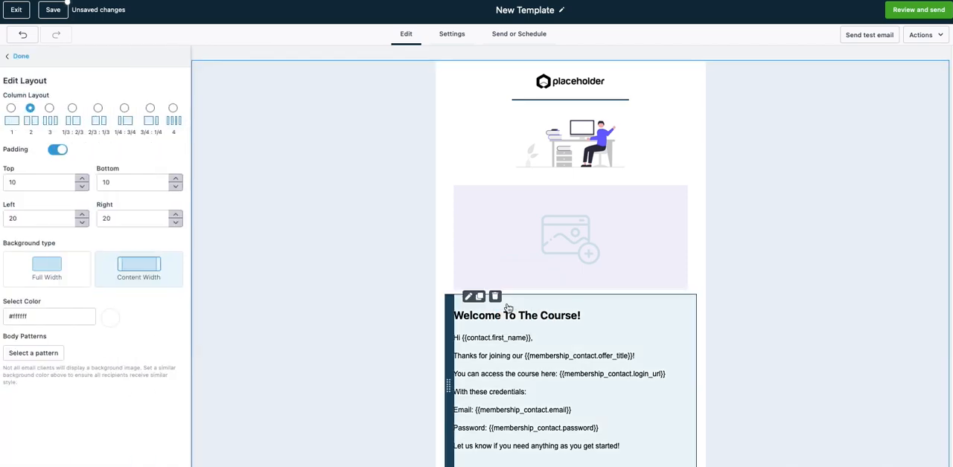
{"action": "scroll", "coordinate": [521, 268], "scroll_direction": "down", "scroll_amount": 1}
{"action": "scroll", "coordinate": [519, 253], "scroll_direction": "down", "scroll_amount": 1}
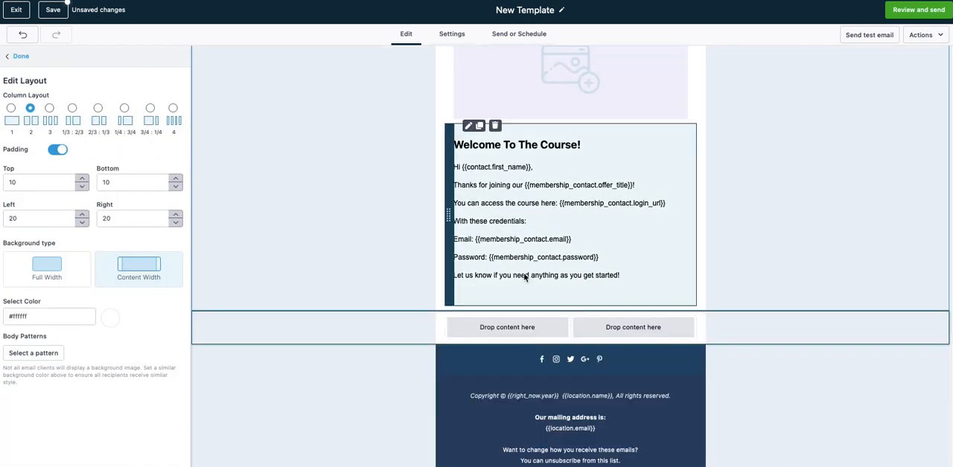
{"action": "scroll", "coordinate": [525, 274], "scroll_direction": "down", "scroll_amount": 1}
{"action": "left_click", "coordinate": [504, 304]}
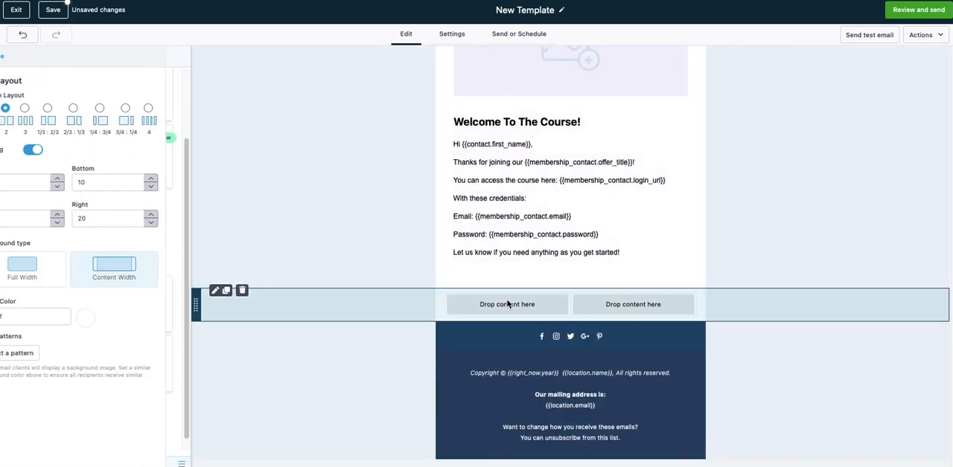
{"action": "scroll", "coordinate": [53, 96], "scroll_direction": "up", "scroll_amount": 2}
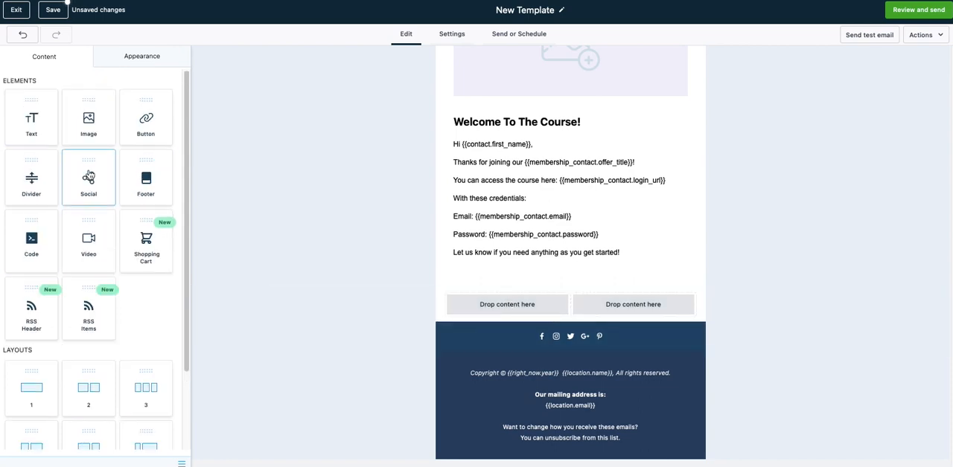
{"action": "scroll", "coordinate": [529, 296], "scroll_direction": "up", "scroll_amount": 3}
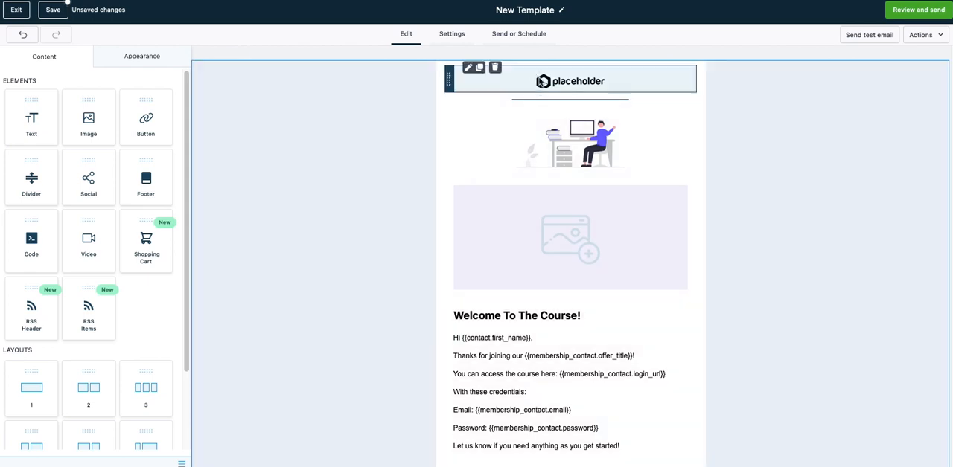
- Fill in the sender's name and the from address in the email settings
{"action": "left_click", "coordinate": [448, 36]}
{"action": "left_click", "coordinate": [338, 107]}
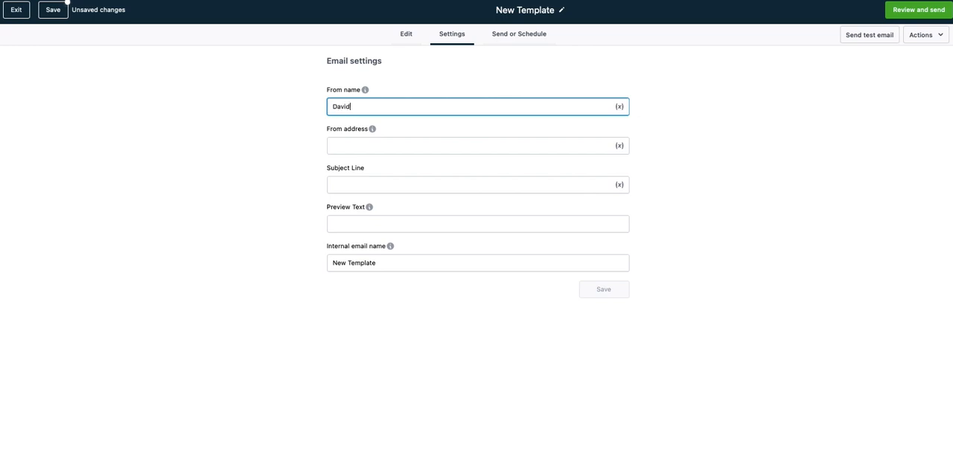
{"action": "key", "text": "Tab"}
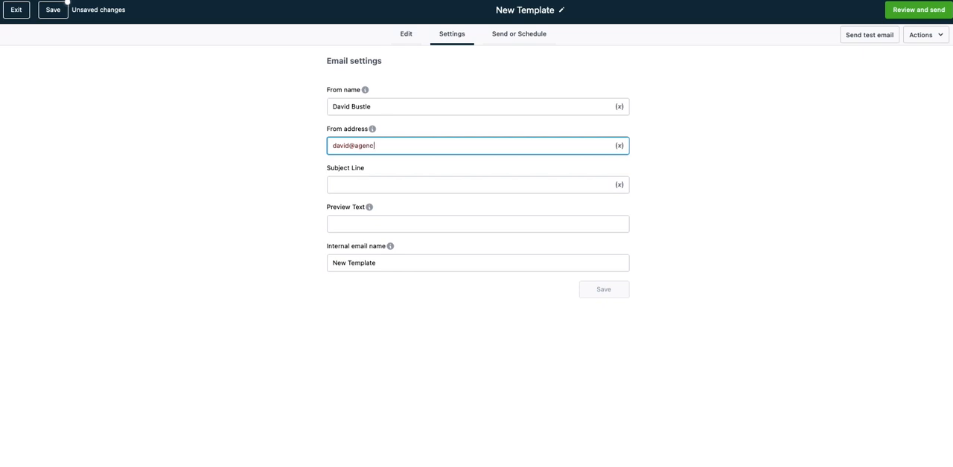
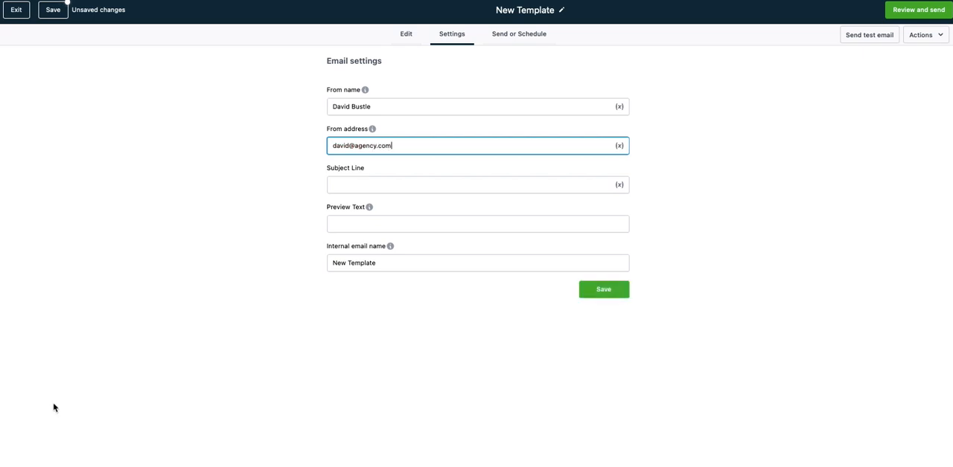
- Set the email's subject to "Subject Line", keep the internal name New Template, and save the settings
{"action": "left_click", "coordinate": [343, 190]}
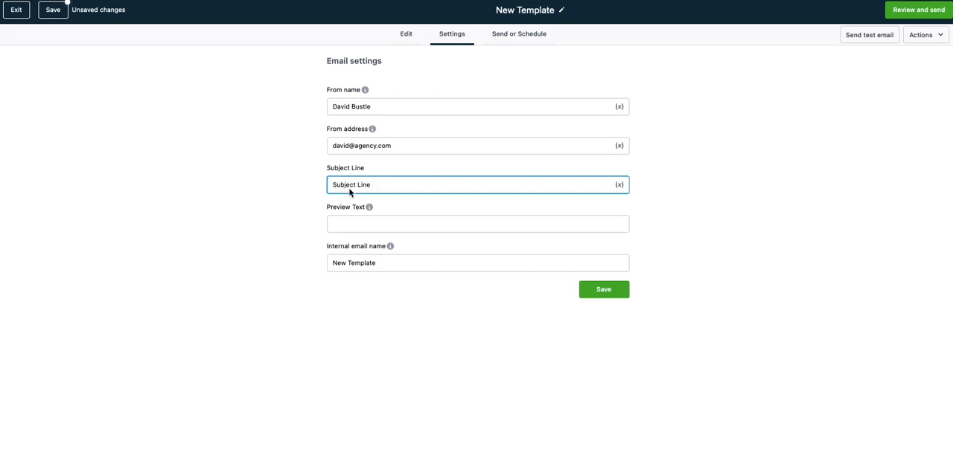
{"action": "mouse_move", "coordinate": [371, 212]}
{"action": "left_click", "coordinate": [343, 265]}
{"action": "left_click_drag", "start_coordinate": [323, 267], "coordinate": [332, 256]}
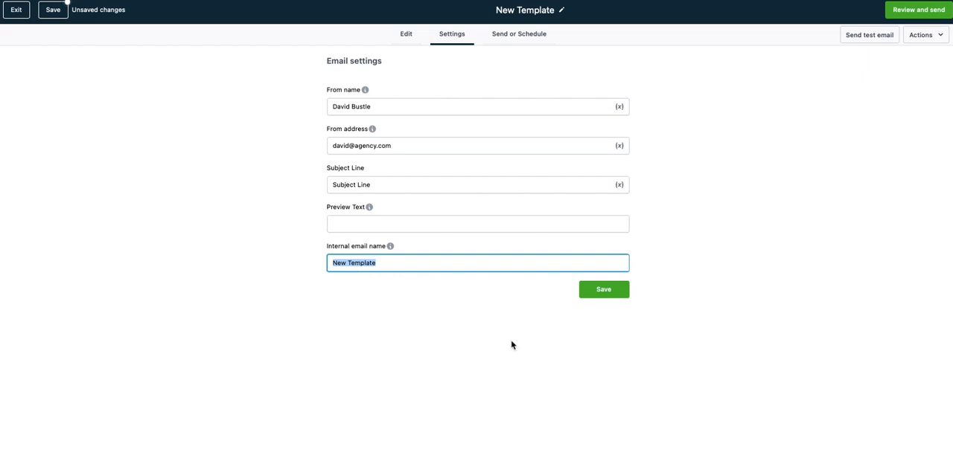
{"action": "left_click", "coordinate": [595, 287]}
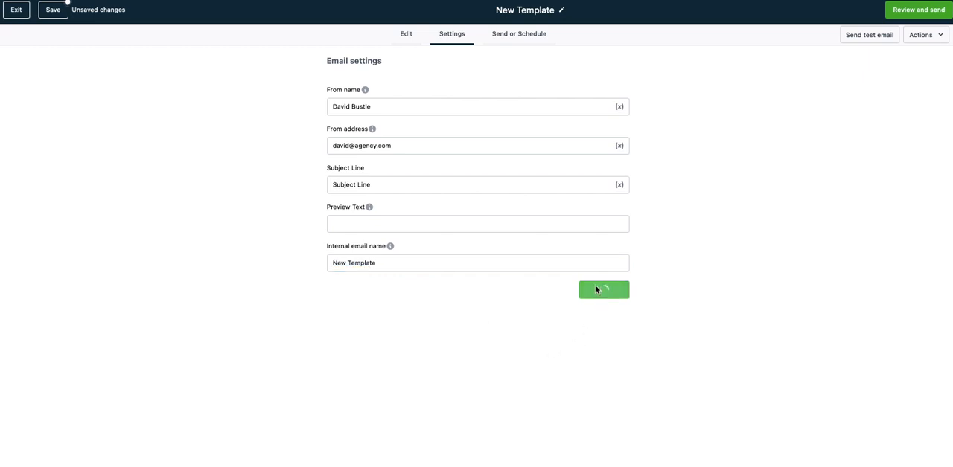
- Open the sending options, choose two individual contacts as recipients, and replace them with all contacts
{"action": "left_click", "coordinate": [518, 40]}
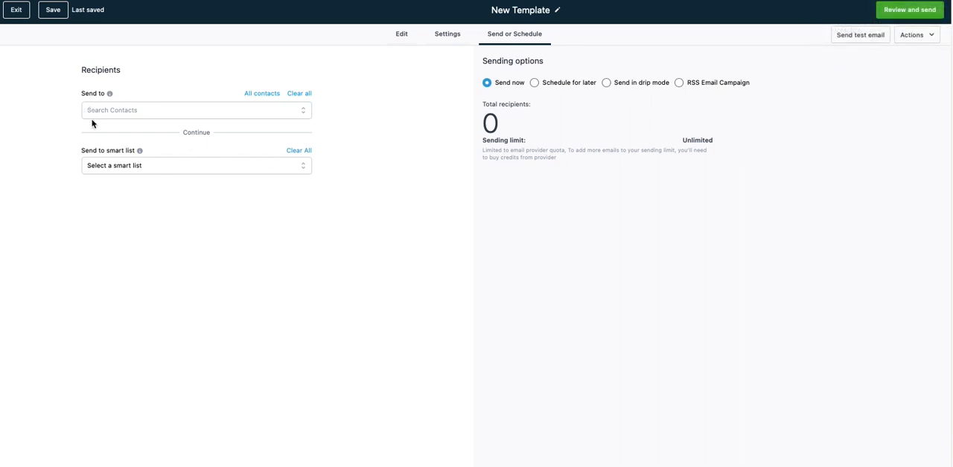
{"action": "left_click", "coordinate": [141, 164]}
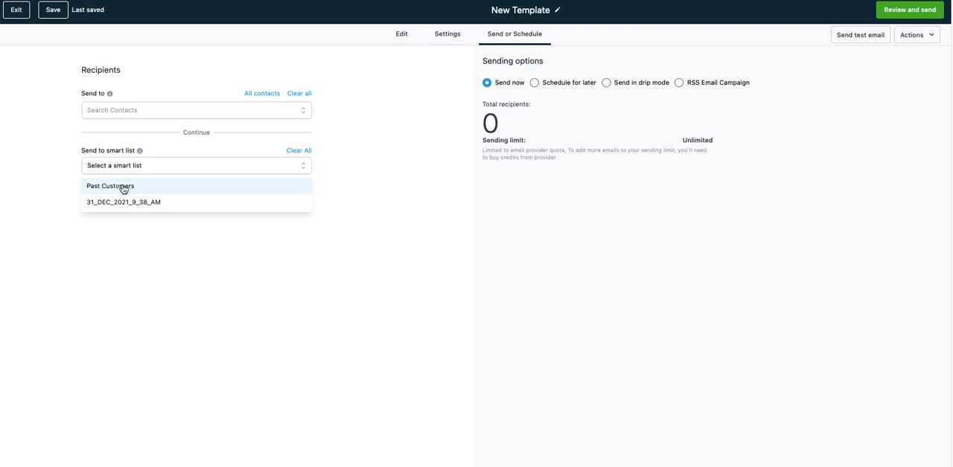
{"action": "left_click", "coordinate": [125, 114]}
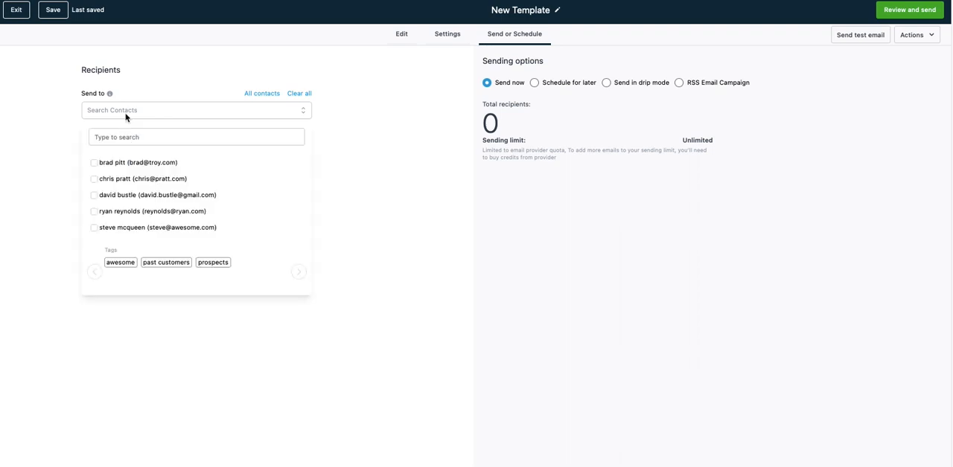
{"action": "left_click", "coordinate": [93, 163]}
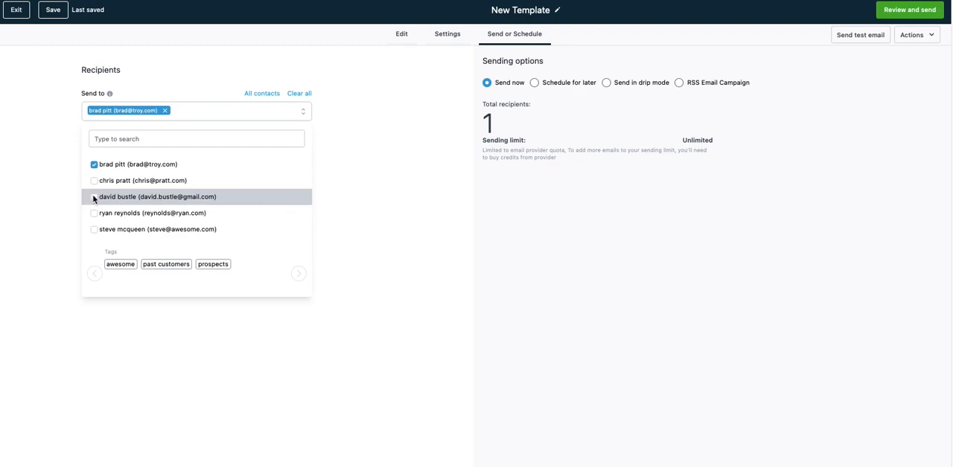
{"action": "left_click", "coordinate": [94, 196]}
{"action": "left_click", "coordinate": [53, 115]}
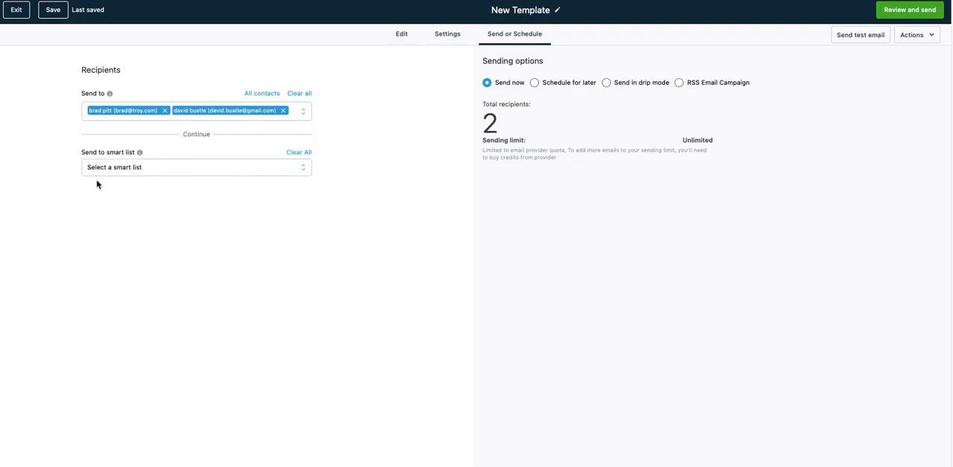
{"action": "left_click", "coordinate": [257, 94]}
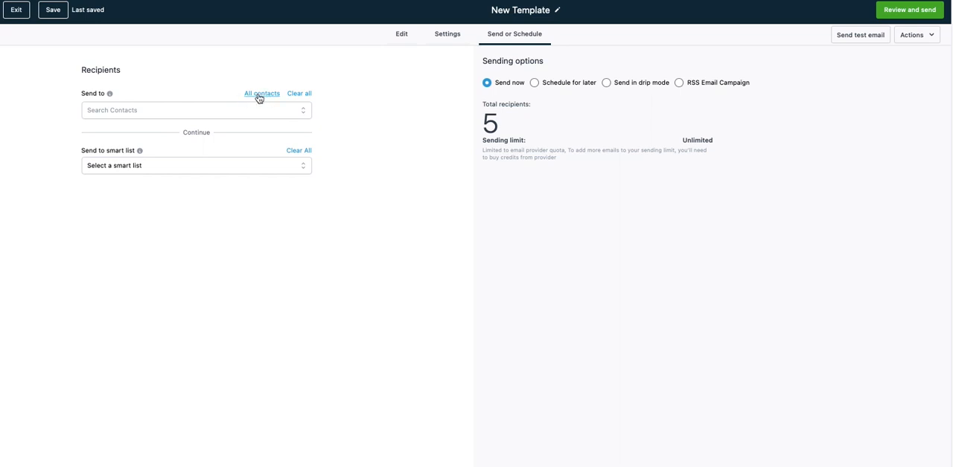
- Try the 31_DEC_2021_9_38_AM smart list, set the recipients to the Past Customers smart list instead, and exit the email editor
{"action": "left_click", "coordinate": [152, 168]}
{"action": "left_click", "coordinate": [92, 185]}
{"action": "left_click", "coordinate": [228, 165]}
{"action": "left_click", "coordinate": [198, 204]}
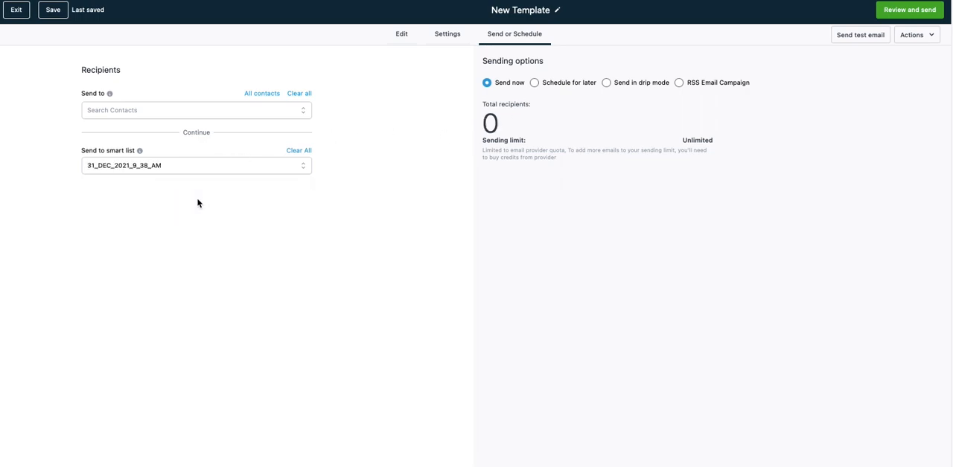
{"action": "left_click", "coordinate": [216, 167]}
{"action": "left_click", "coordinate": [172, 188]}
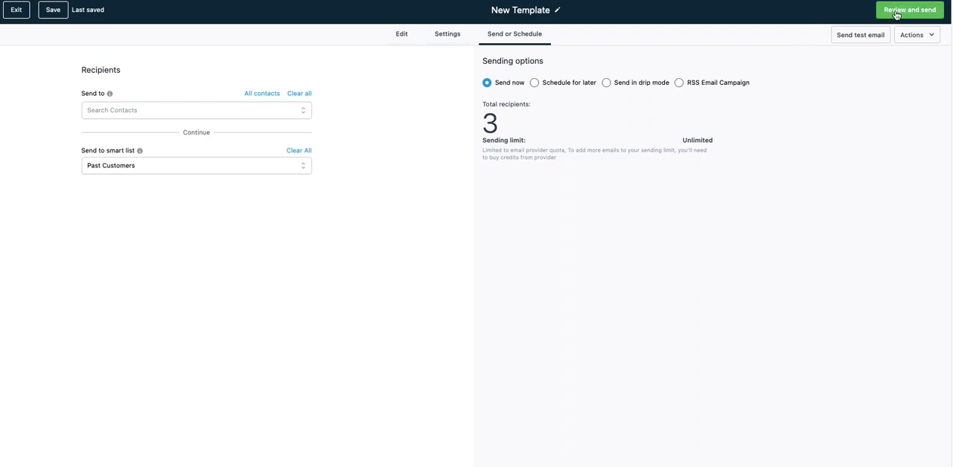
{"action": "left_click", "coordinate": [17, 11]}
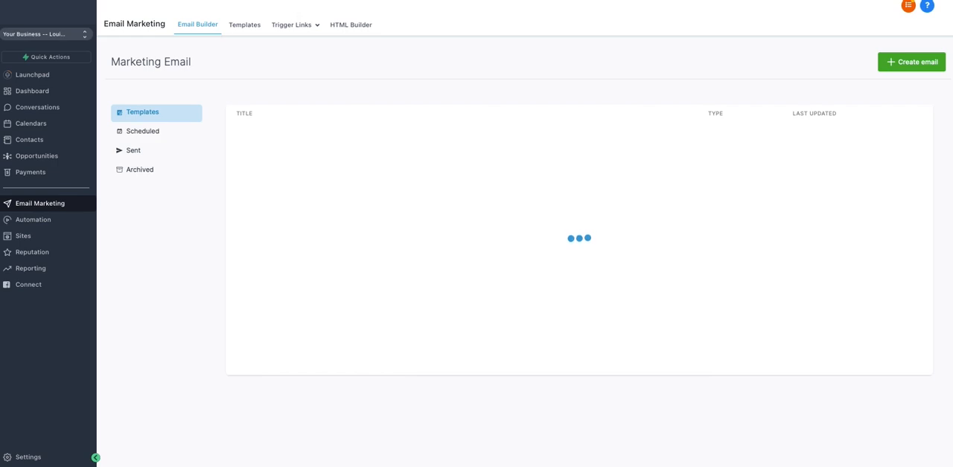
{"action": "left_click", "coordinate": [299, 1]}
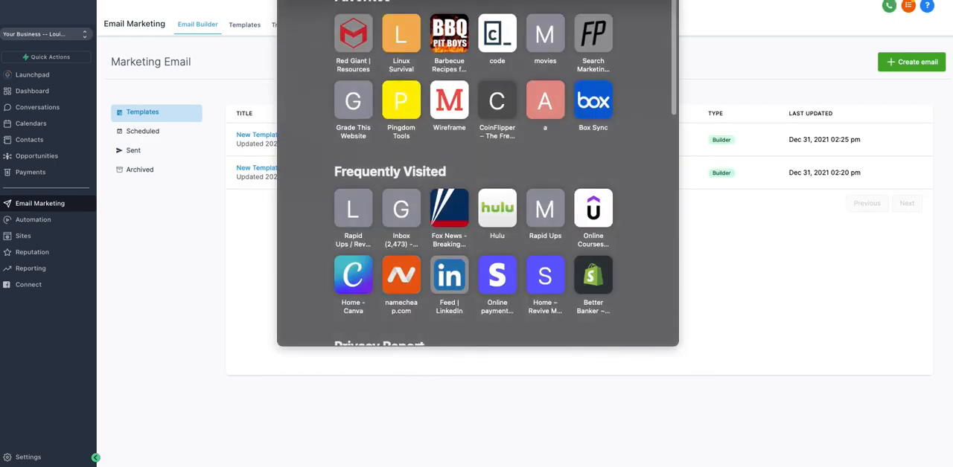
{"action": "key", "text": "Escape"}
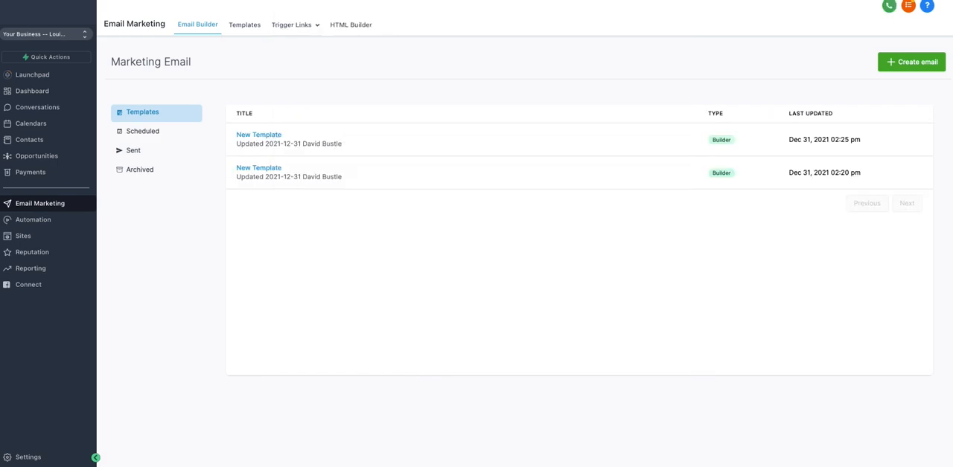